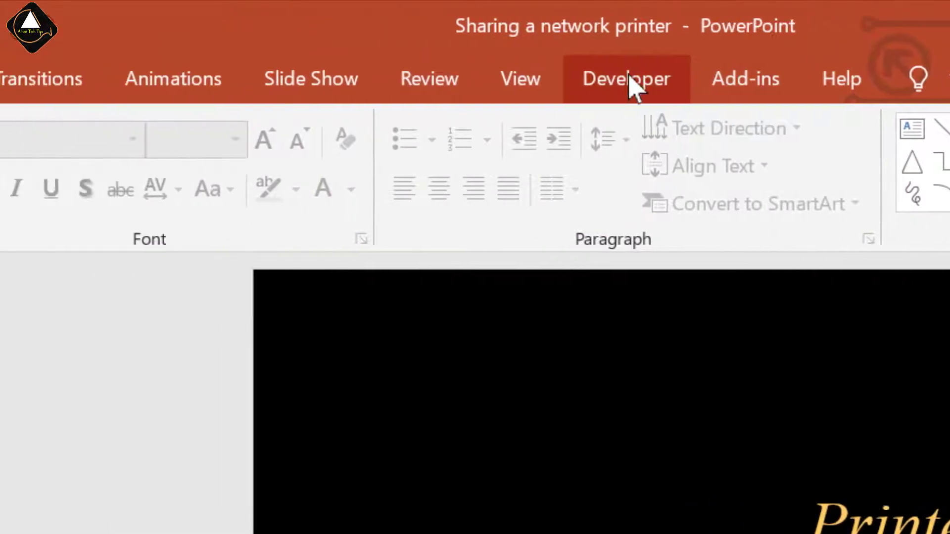
Step: Open the Visual Basic editor from the Developer tab and insert a new module
{"action": "left_click", "coordinate": [630, 80]}
{"action": "left_click", "coordinate": [19, 186]}
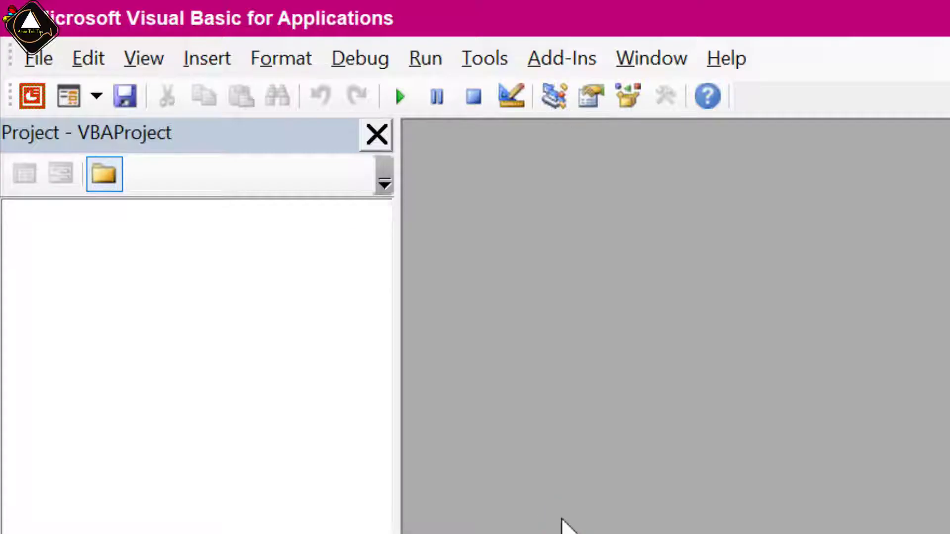
{"action": "left_click", "coordinate": [226, 69]}
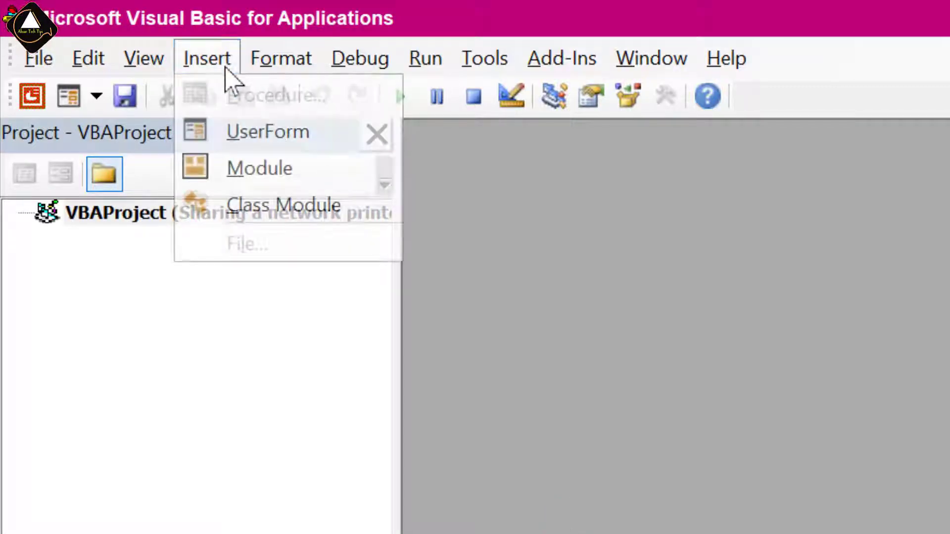
{"action": "left_click", "coordinate": [303, 178]}
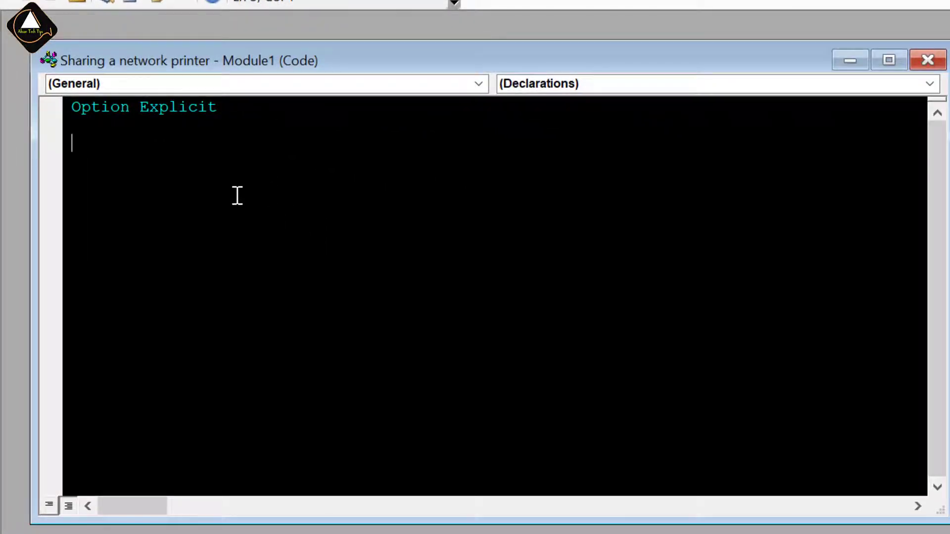
Step: Write a ClosePPT macro containing the line ActivePresentation.Close
{"action": "type", "text": "sub C"}
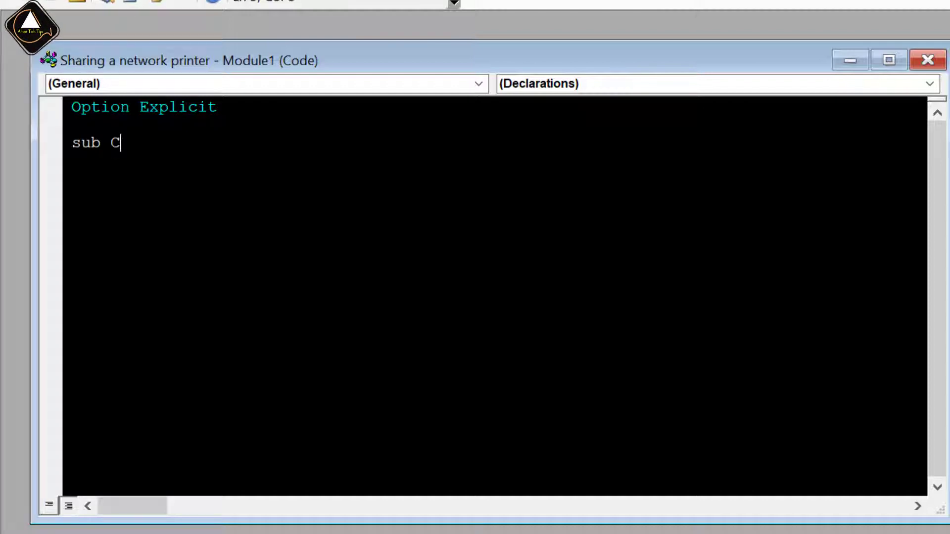
{"action": "type", "text": "losePPT"}
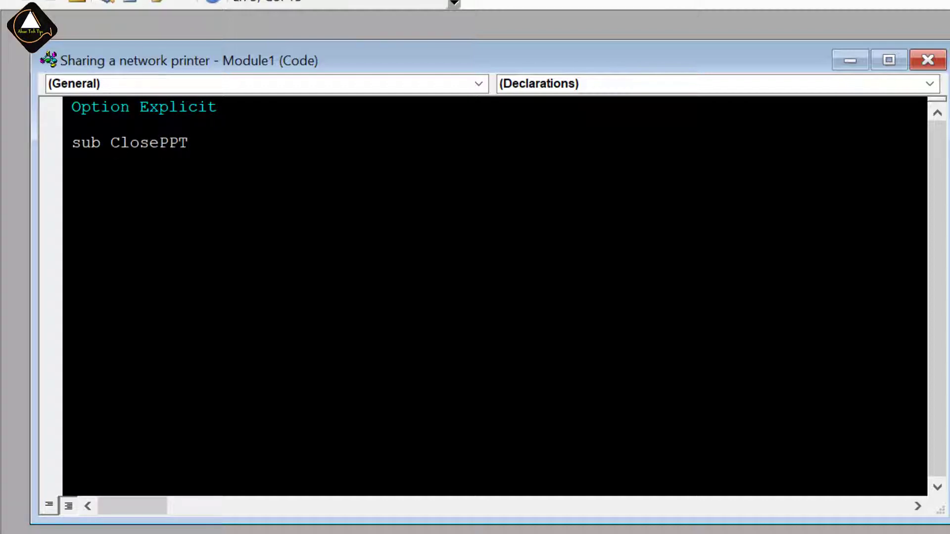
{"action": "type", "text": "()"}
{"action": "key", "text": "Return"}
{"action": "key", "text": "Return"}
{"action": "key", "text": "Return"}
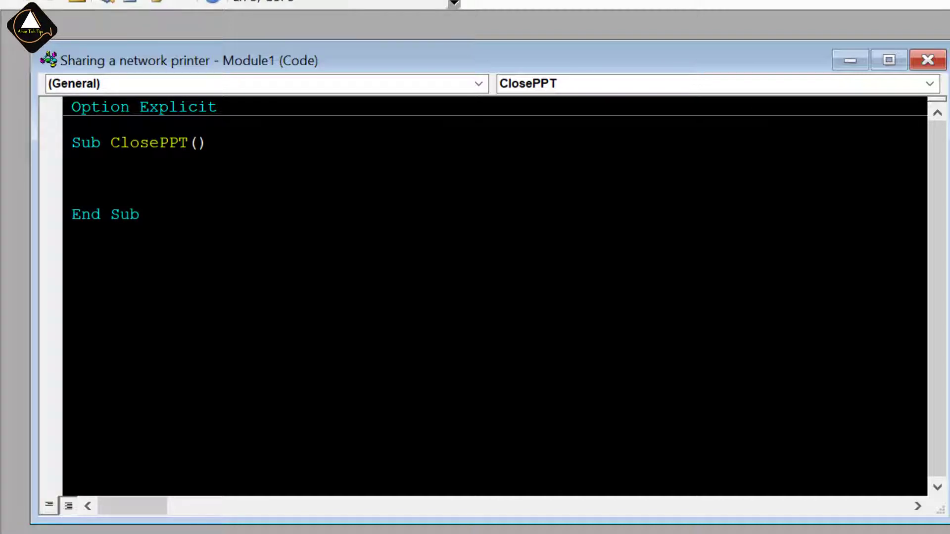
{"action": "key", "text": "Tab"}
{"action": "type", "text": "a"}
{"action": "type", "text": "ctive"}
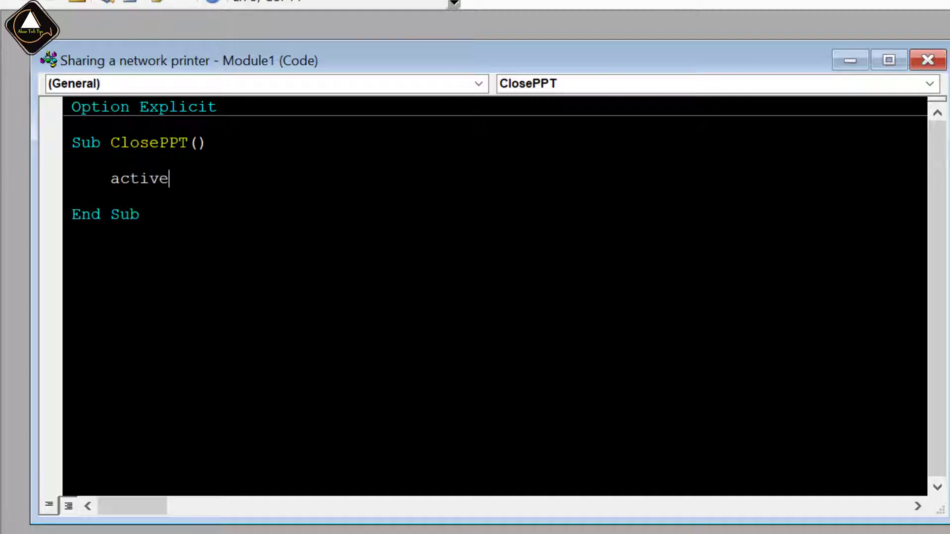
{"action": "type", "text": "presenta"}
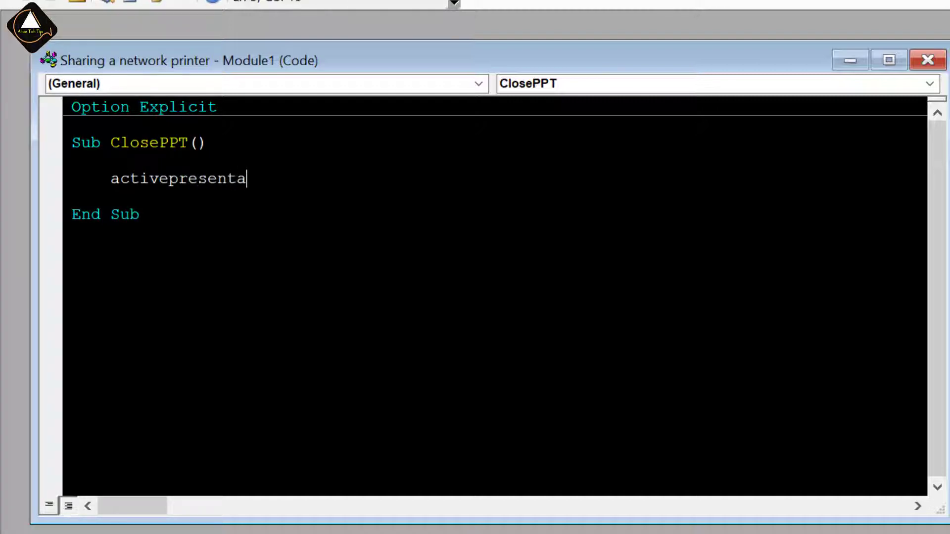
{"action": "type", "text": "tion.c"}
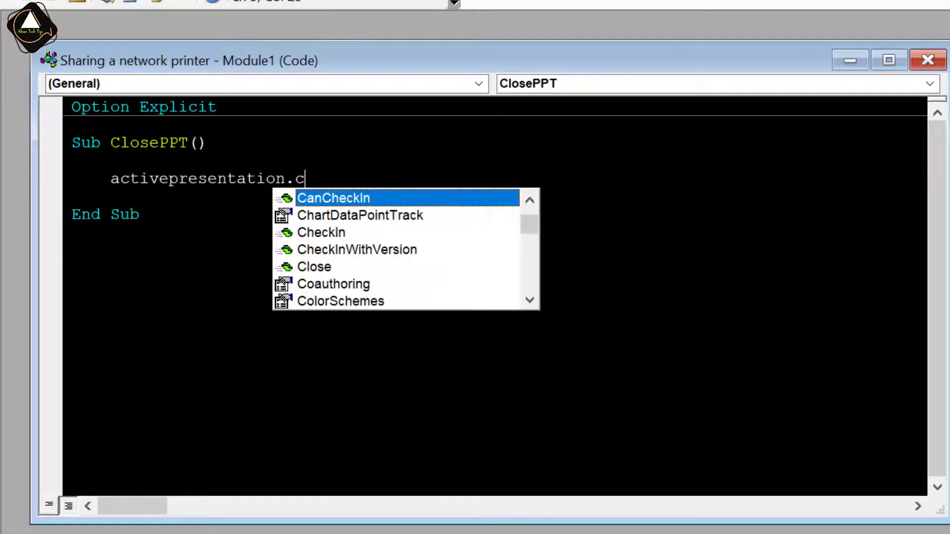
{"action": "type", "text": "lo"}
{"action": "key", "text": "Tab"}
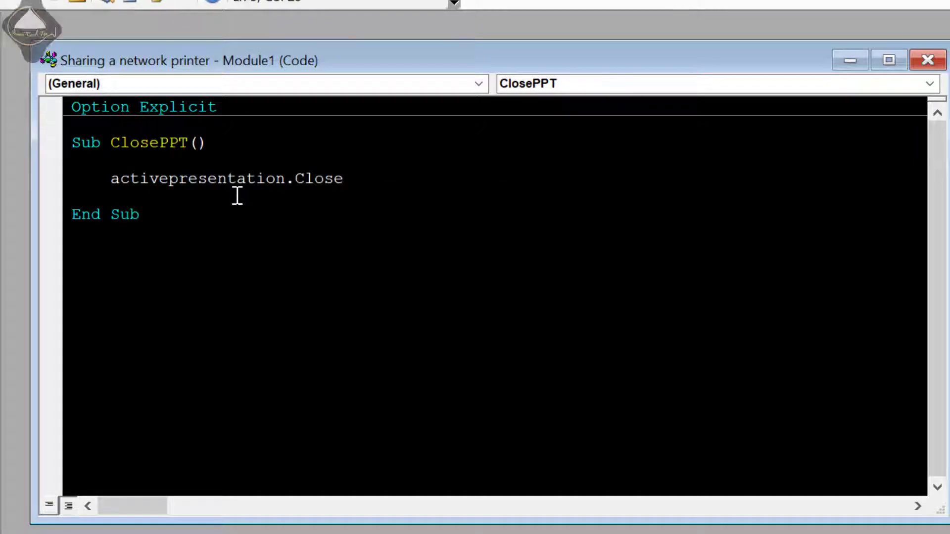
{"action": "left_click", "coordinate": [185, 230]}
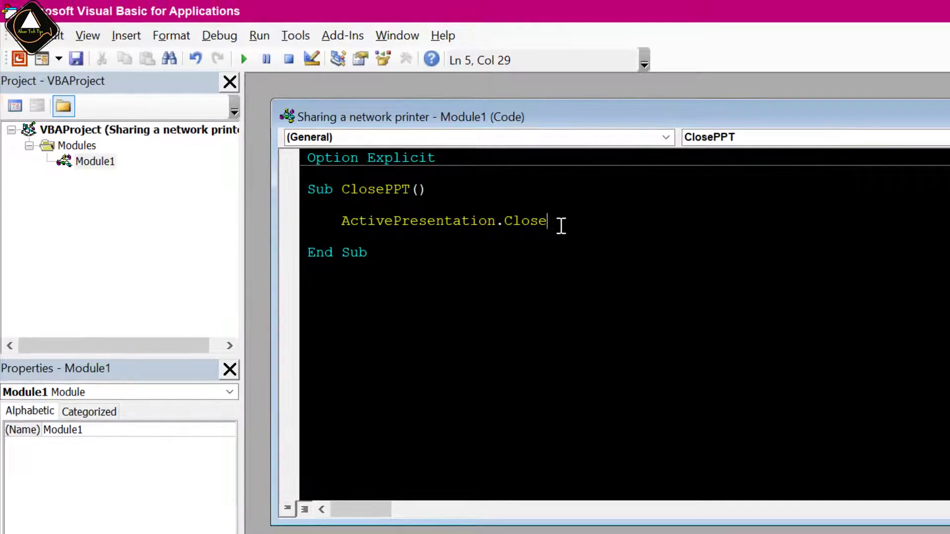
Step: Run ClosePPT to close the presentation, then exit the VBA editor back to PowerPoint
{"action": "left_click", "coordinate": [243, 59]}
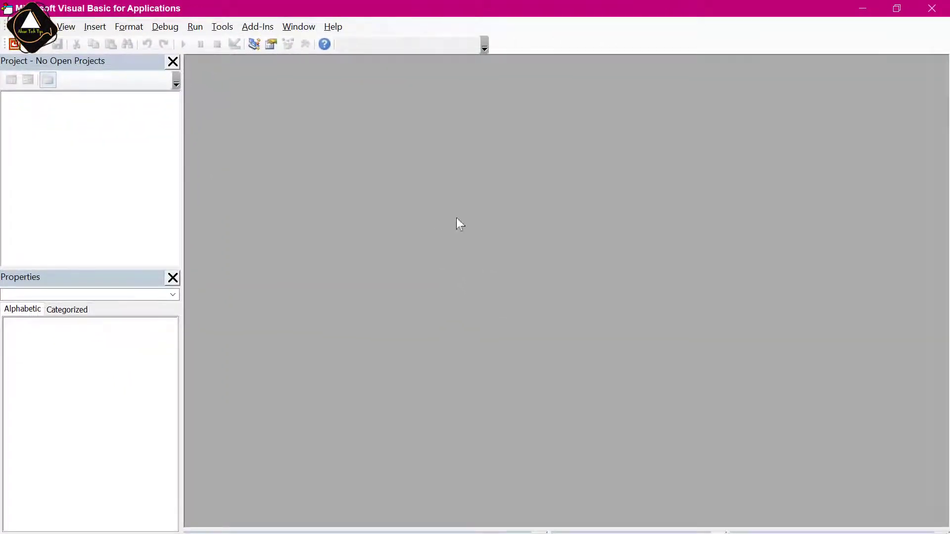
{"action": "left_click", "coordinate": [932, 8]}
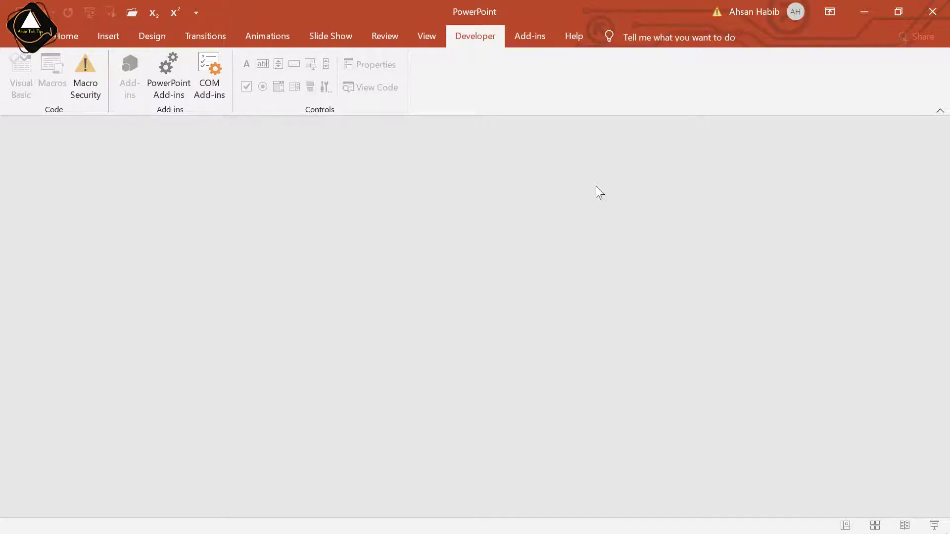
{"action": "left_click", "coordinate": [12, 38]}
Step: Reopen 'Sharing a network printer' from Recent and insert a new Module1 in Visual Basic
{"action": "left_click", "coordinate": [44, 135]}
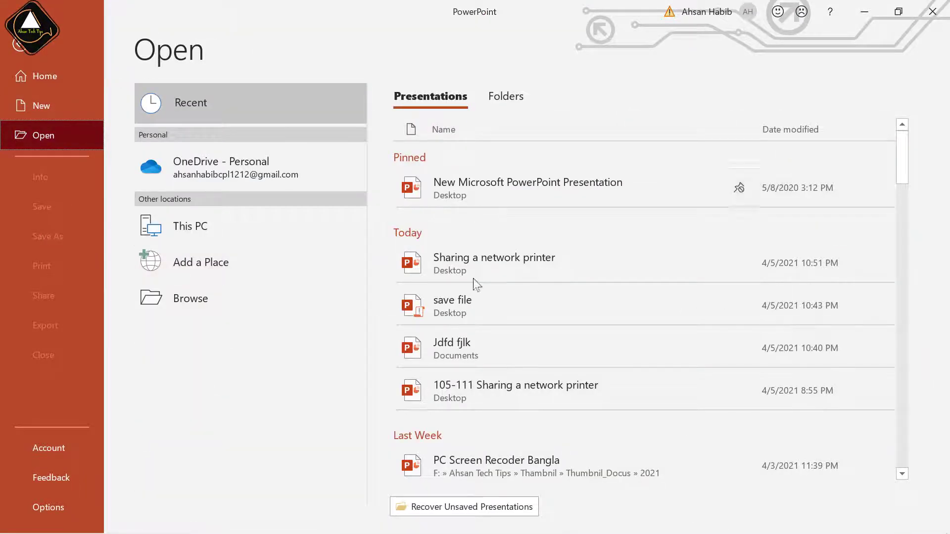
{"action": "mouse_move", "coordinate": [494, 262]}
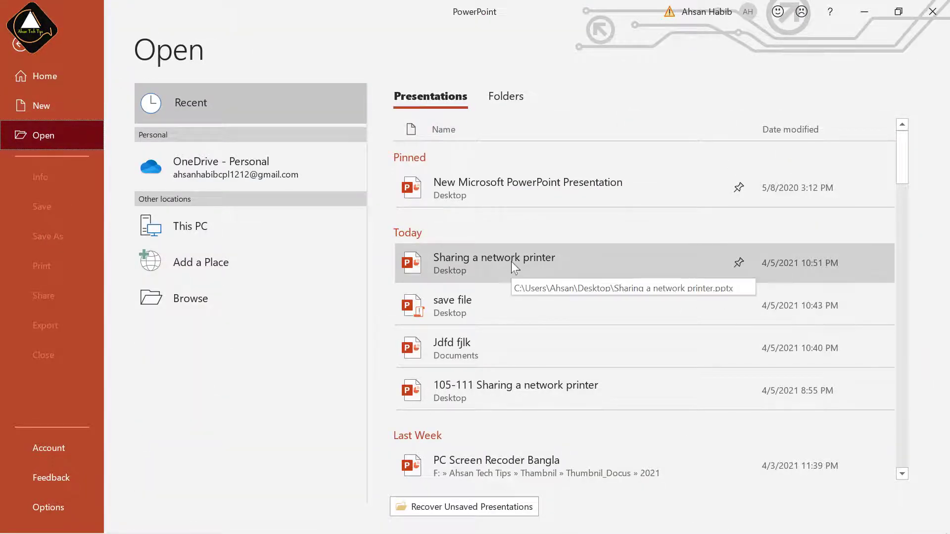
{"action": "left_click", "coordinate": [512, 261]}
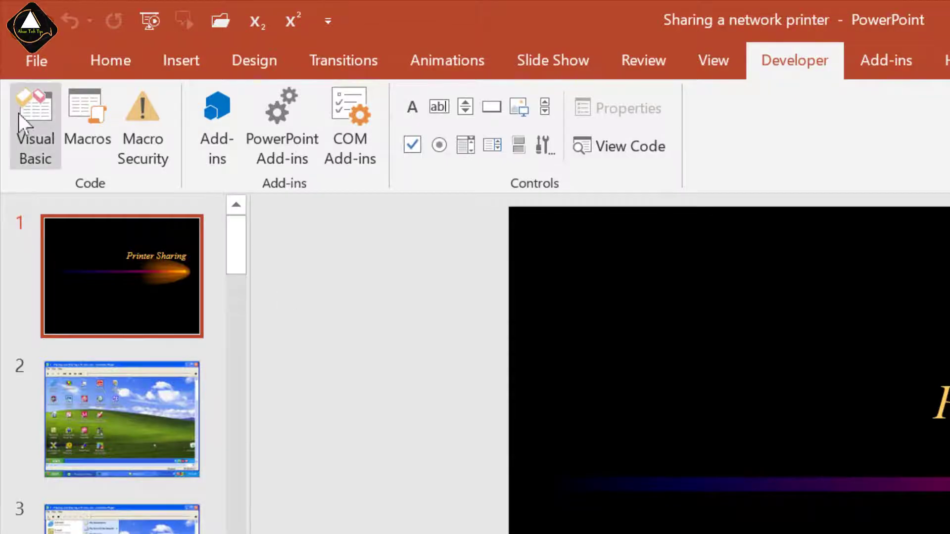
{"action": "left_click", "coordinate": [27, 143]}
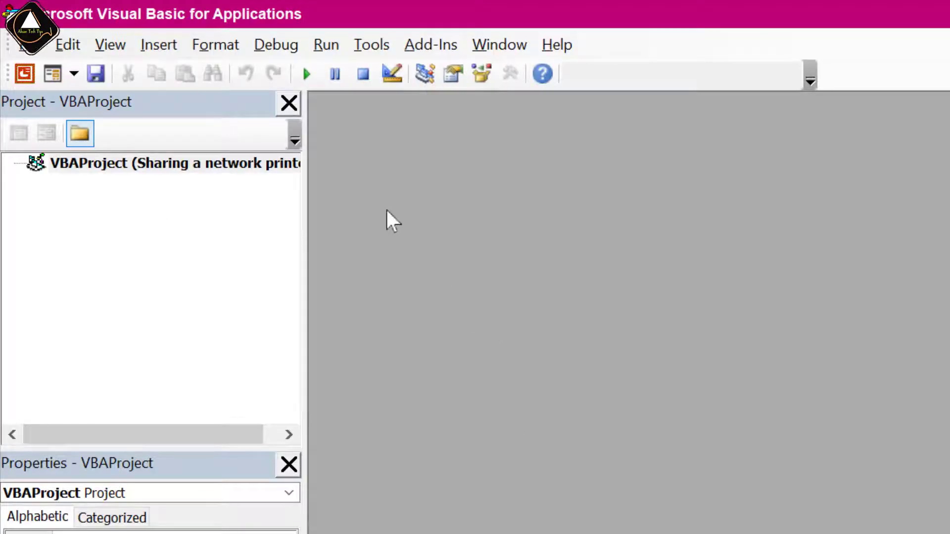
{"action": "left_click", "coordinate": [154, 46]}
{"action": "left_click", "coordinate": [233, 128]}
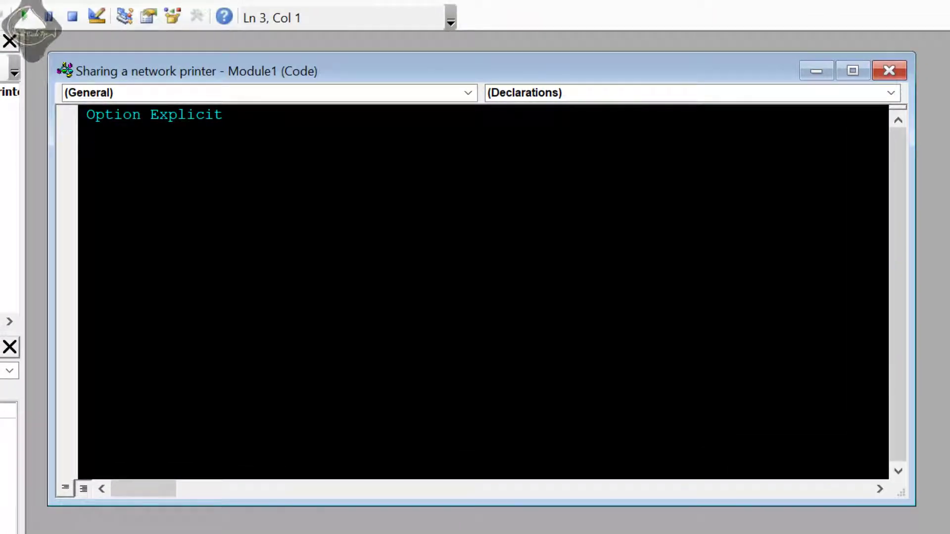
Step: Declare Dim w As Presentation and open a With Application block
{"action": "type", "text": "dim "}
{"action": "type", "text": "w "}
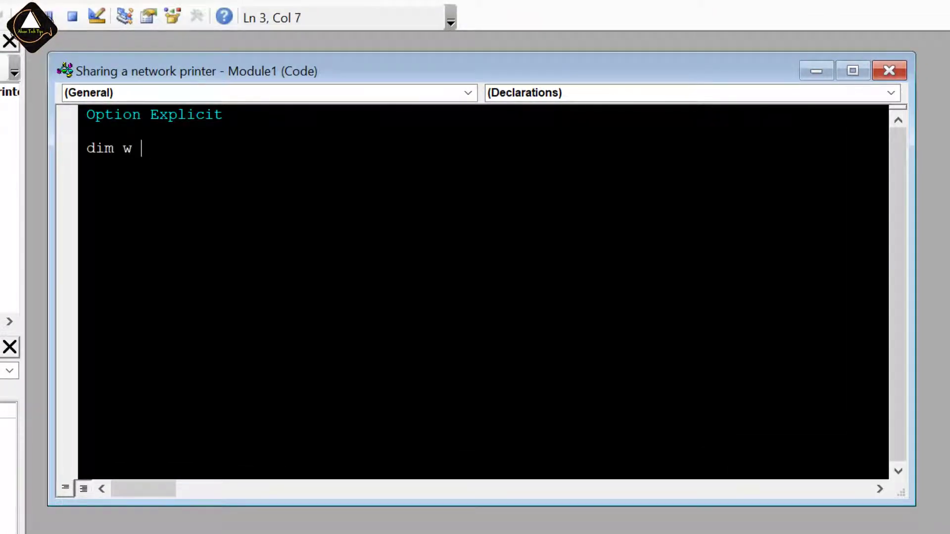
{"action": "type", "text": "as pre"}
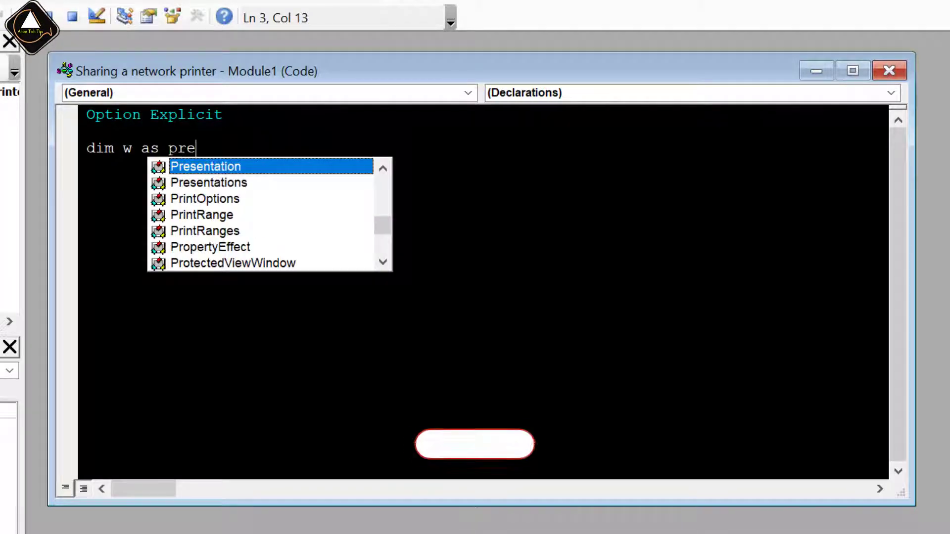
{"action": "key", "text": "Tab"}
{"action": "key", "text": "Return"}
{"action": "key", "text": "Return"}
{"action": "key", "text": "Tab"}
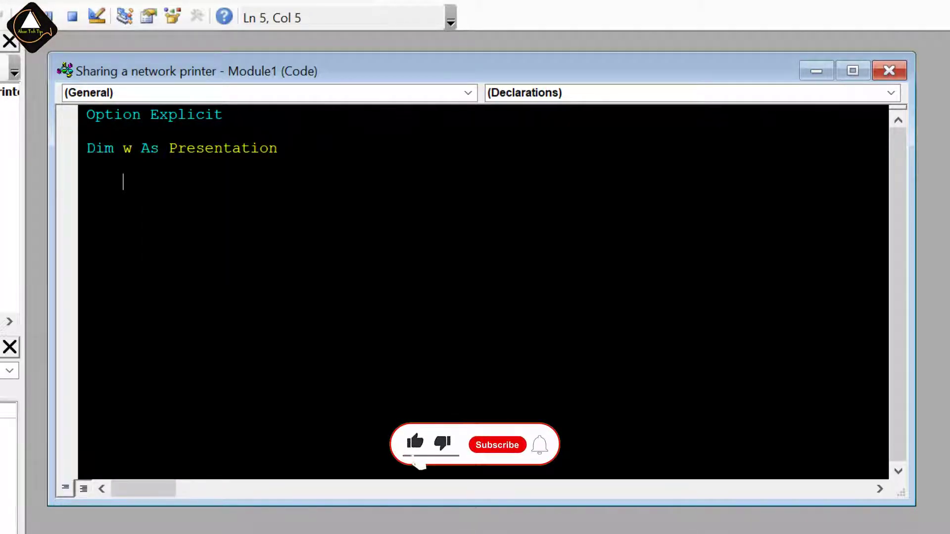
{"action": "type", "text": "with "}
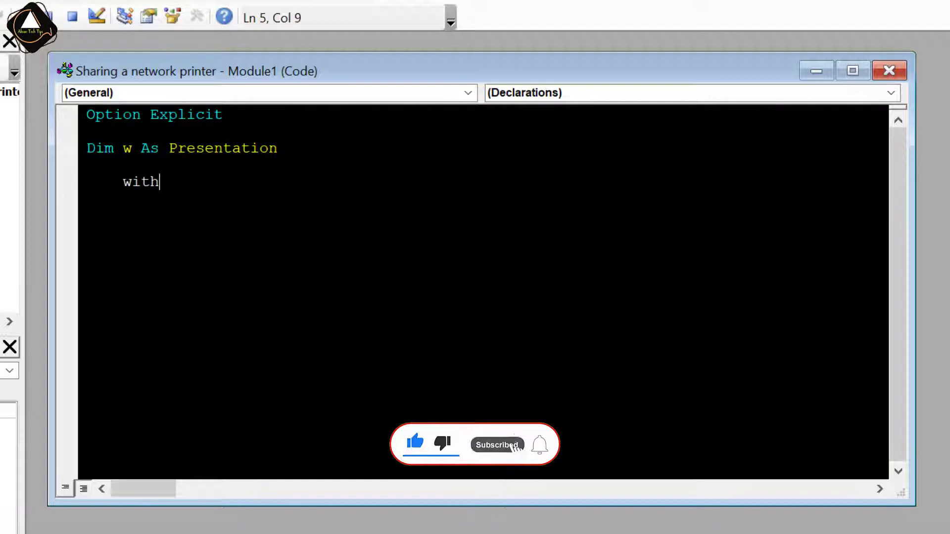
{"action": "type", "text": "a"}
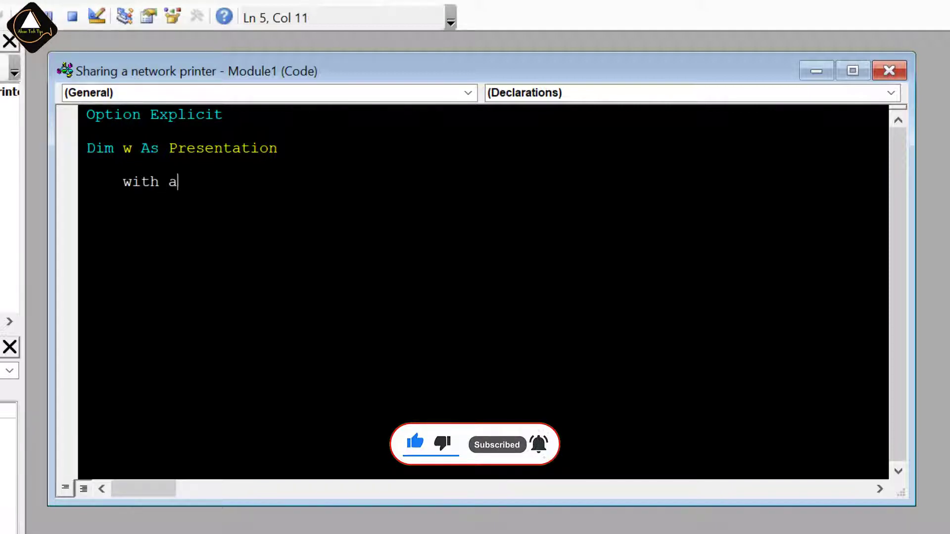
{"action": "type", "text": "pplicati"}
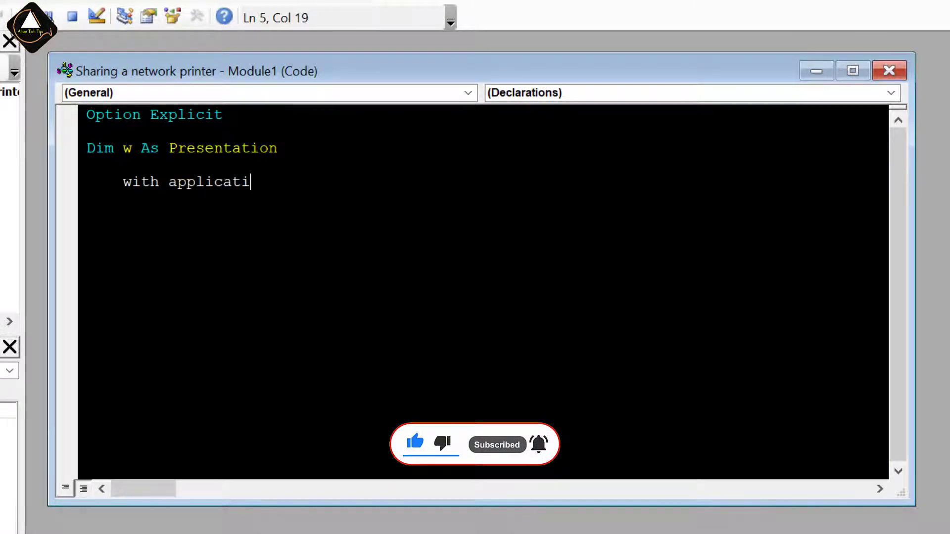
{"action": "type", "text": "on"}
{"action": "key", "text": "Return"}
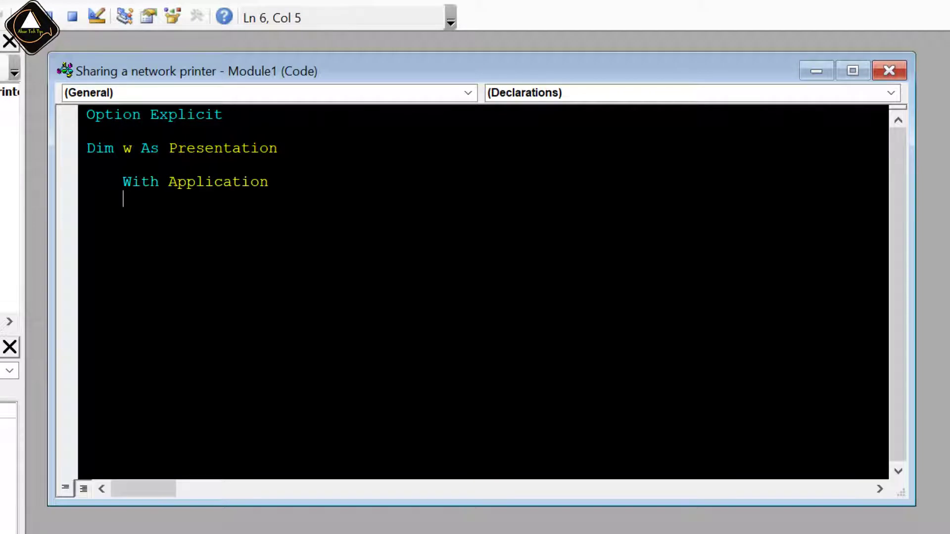
{"action": "key", "text": "Return"}
{"action": "key", "text": "Tab"}
Step: Add a For Each w In .Presentations loop that calls w.Save
{"action": "type", "text": "form"}
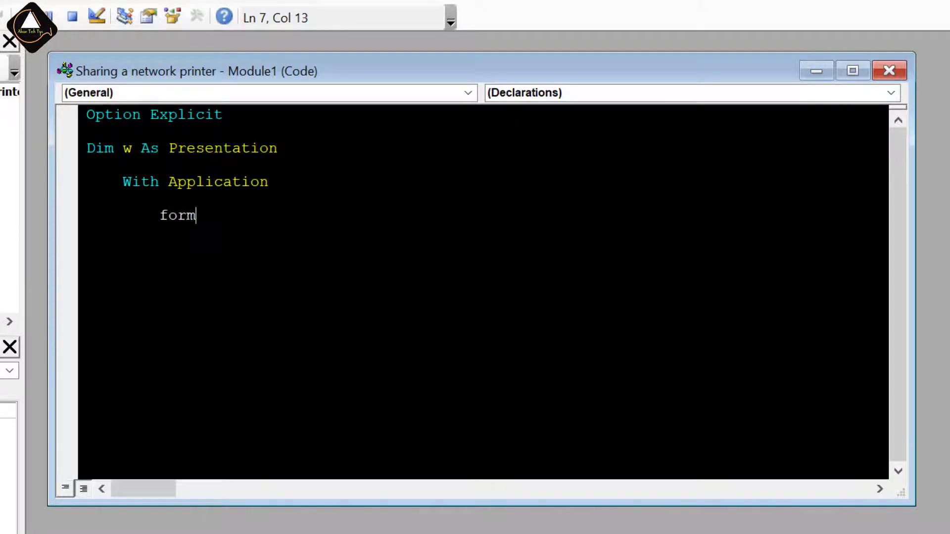
{"action": "key", "text": "BackSpace"}
{"action": "key", "text": "BackSpace"}
{"action": "key", "text": "BackSpace"}
{"action": "key", "text": "BackSpace"}
{"action": "type", "text": "for "}
{"action": "type", "text": "ea"}
{"action": "type", "text": "ch "}
{"action": "type", "text": "w in"}
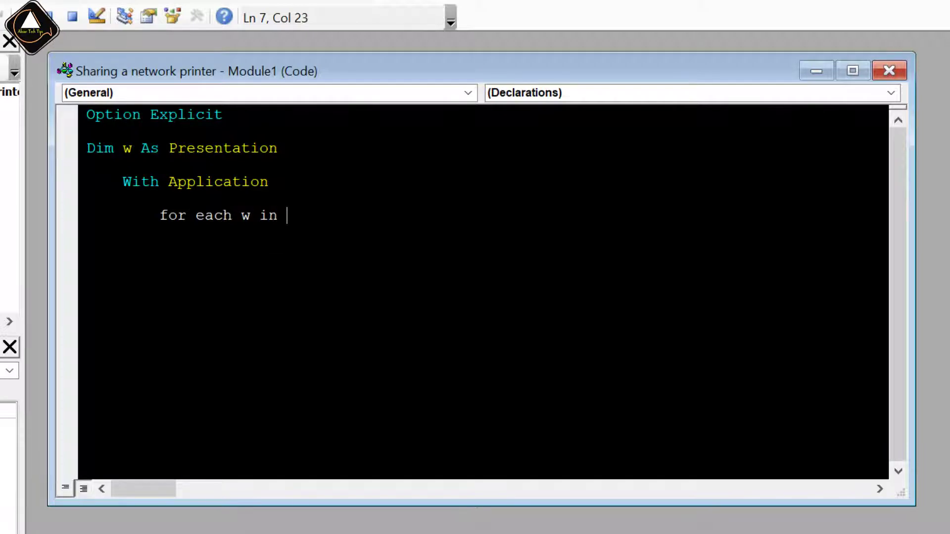
{"action": "key", "text": "BackSpace"}
{"action": "type", "text": ".p"}
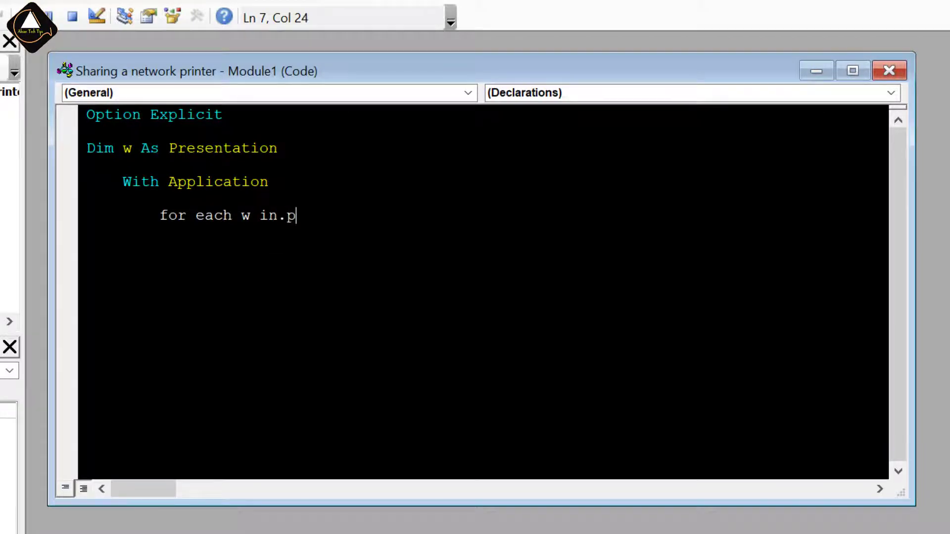
{"action": "type", "text": "resen"}
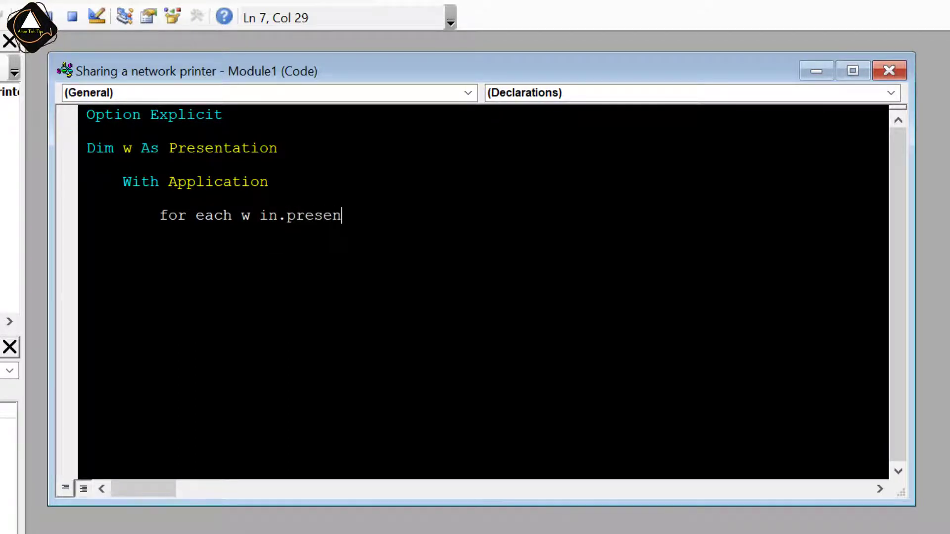
{"action": "type", "text": "tation"}
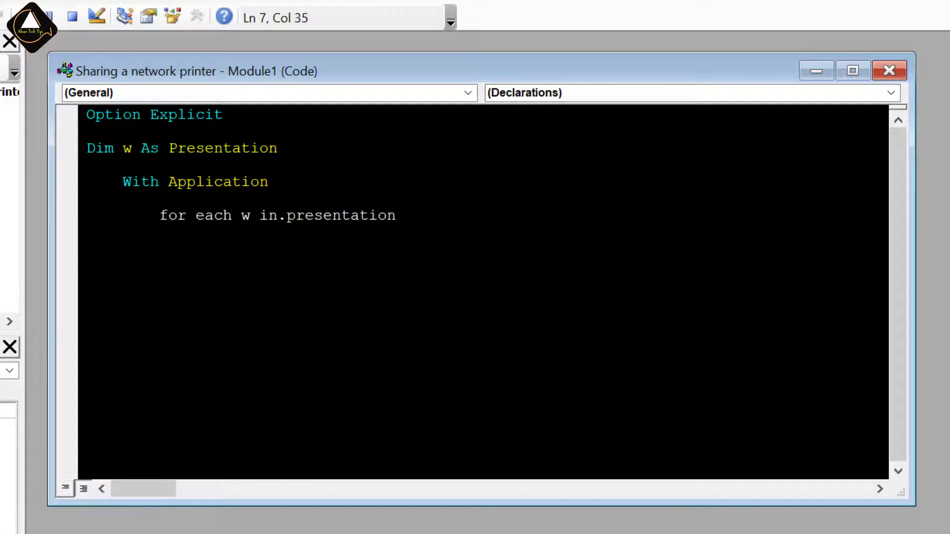
{"action": "type", "text": "s"}
{"action": "key", "text": "Return"}
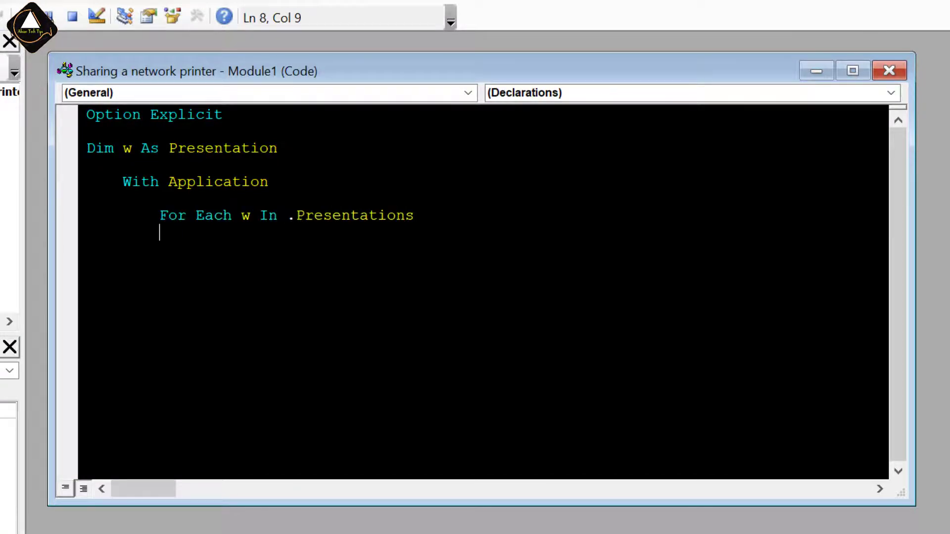
{"action": "key", "text": "Tab"}
{"action": "type", "text": "w"}
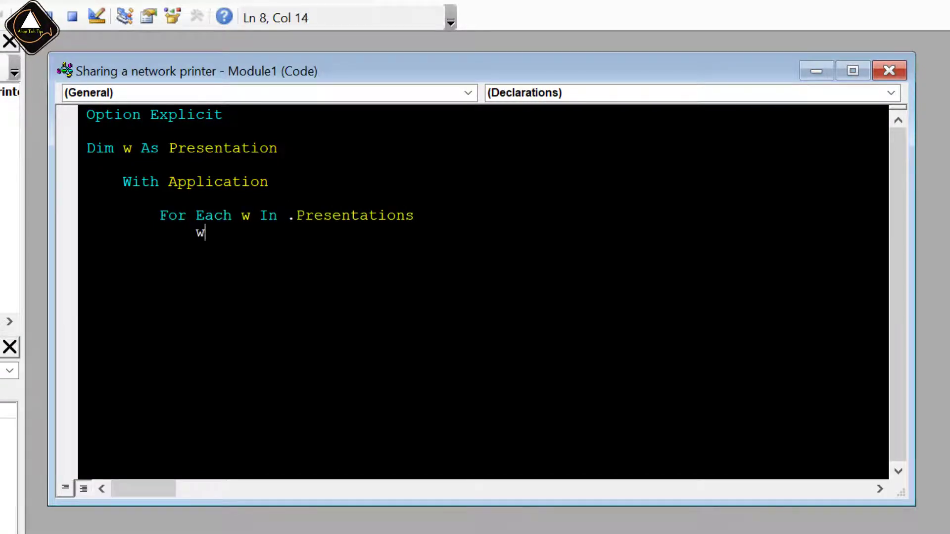
{"action": "type", "text": ".save"}
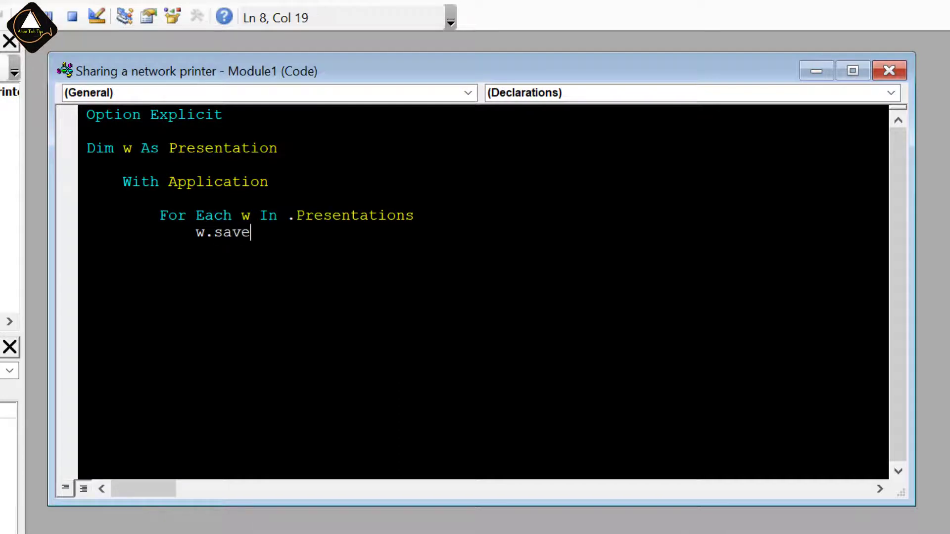
{"action": "key", "text": "Return"}
{"action": "key", "text": "shift+Tab"}
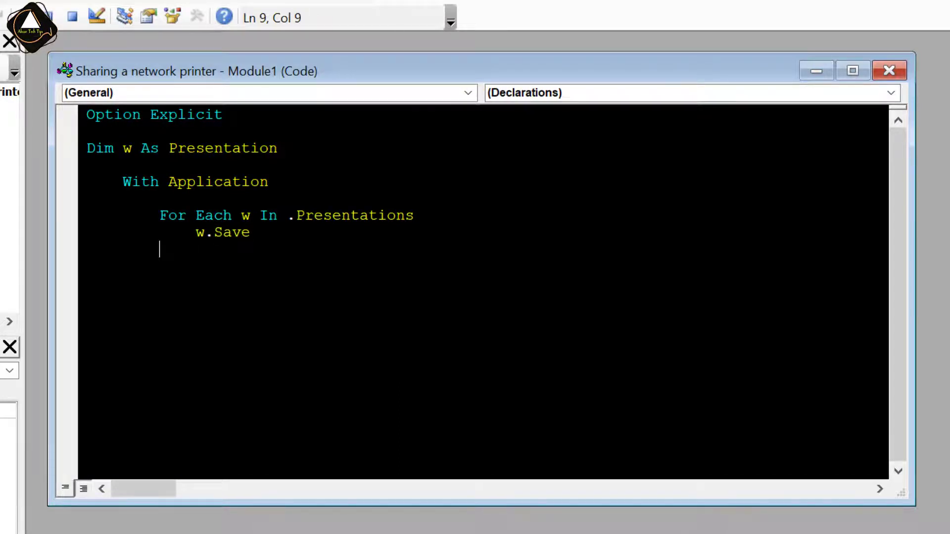
Step: Close the loop with Next w, then add .Quit and End With
{"action": "type", "text": "ne"}
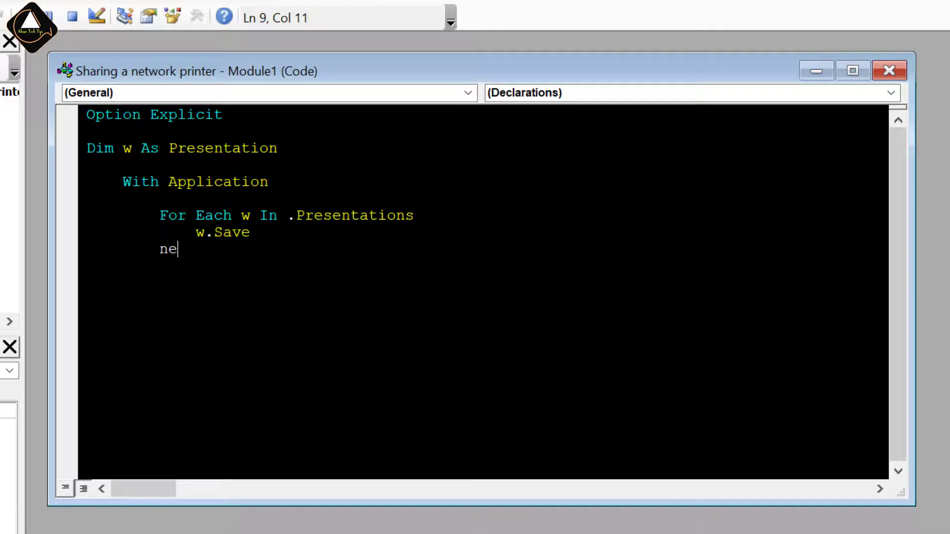
{"action": "type", "text": "xtw"}
{"action": "key", "text": "Return"}
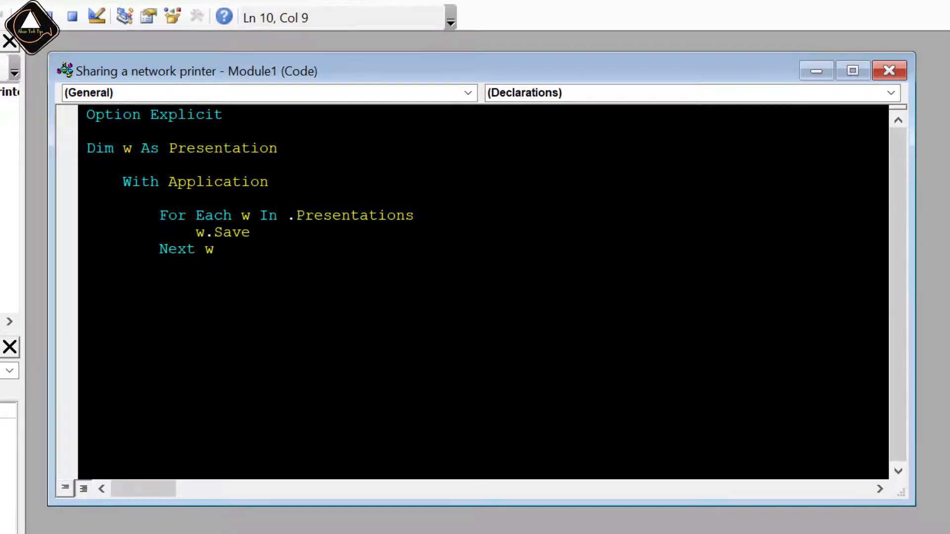
{"action": "type", "text": ".q"}
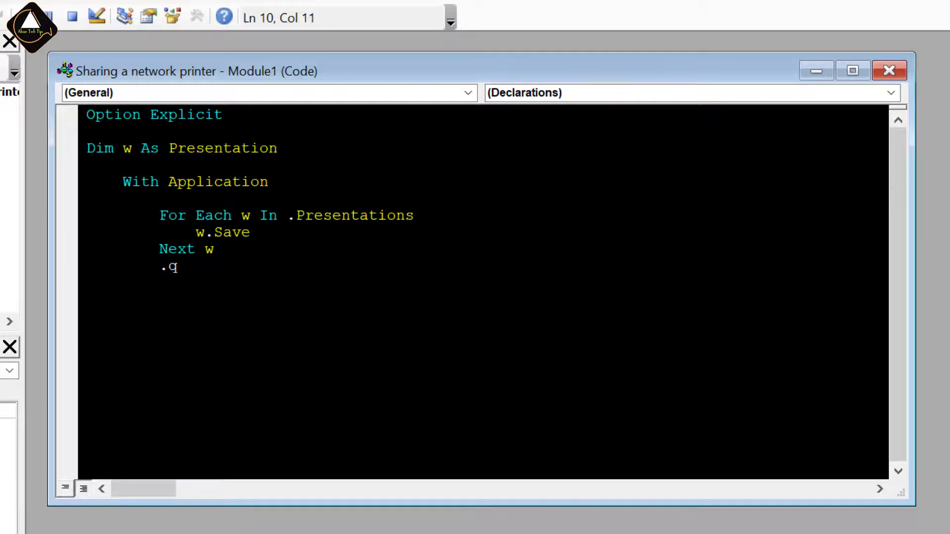
{"action": "type", "text": "uit"}
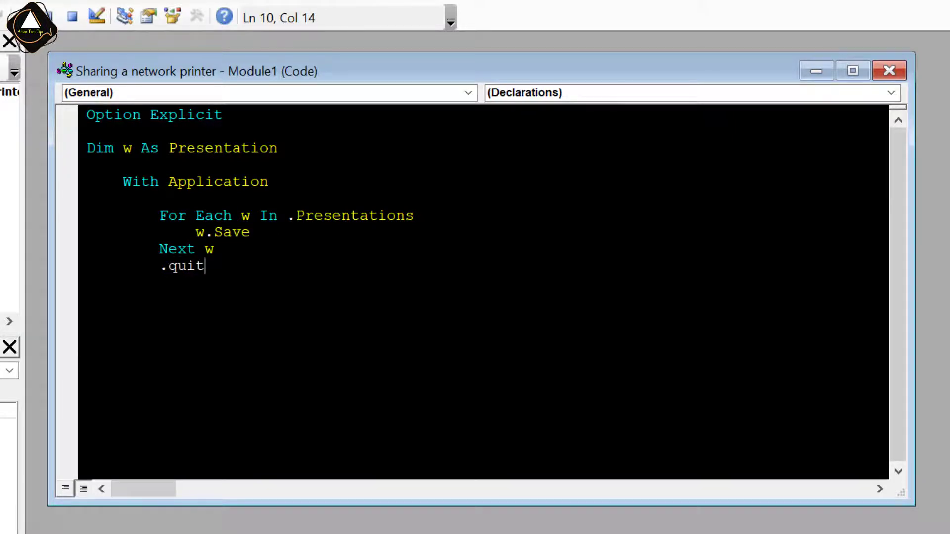
{"action": "key", "text": "Return"}
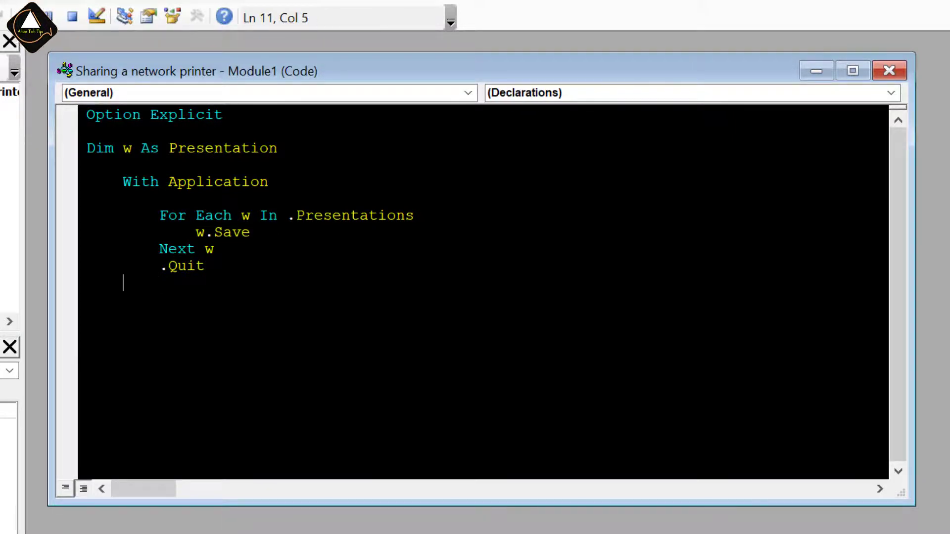
{"action": "type", "text": "end "}
{"action": "type", "text": "with"}
{"action": "key", "text": "Return"}
{"action": "key", "text": "Return"}
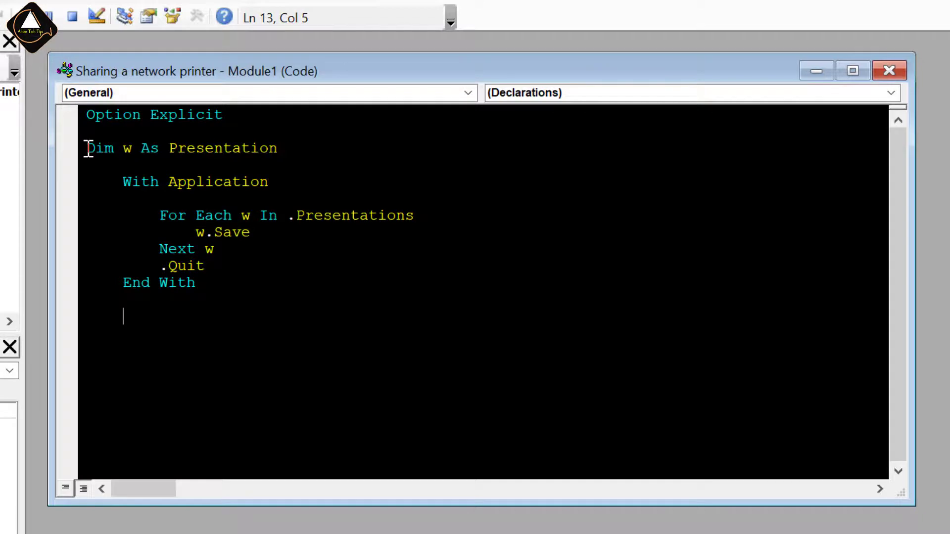
Step: Add a Sub QuitPPT() header with End Sub below Option Explicit
{"action": "left_click_drag", "start_coordinate": [88, 149], "coordinate": [214, 281]}
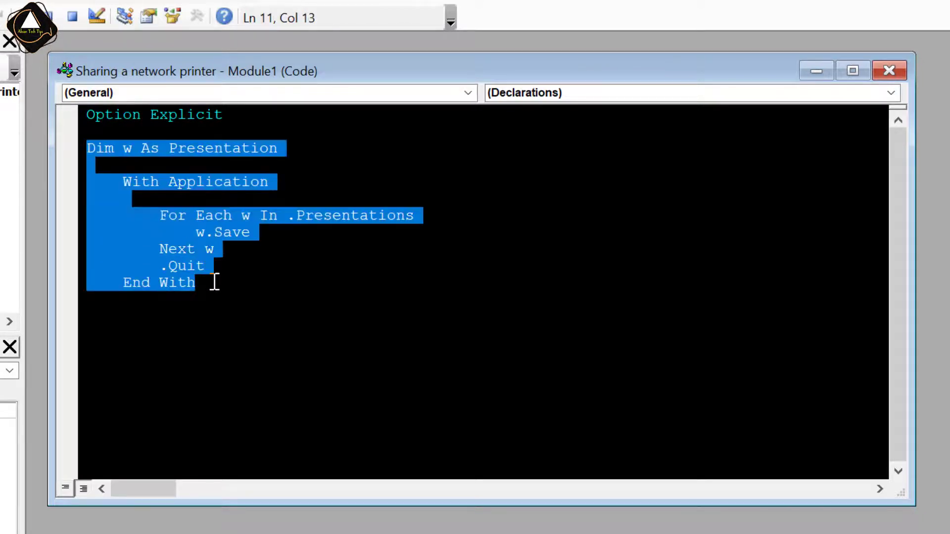
{"action": "left_click", "coordinate": [88, 149]}
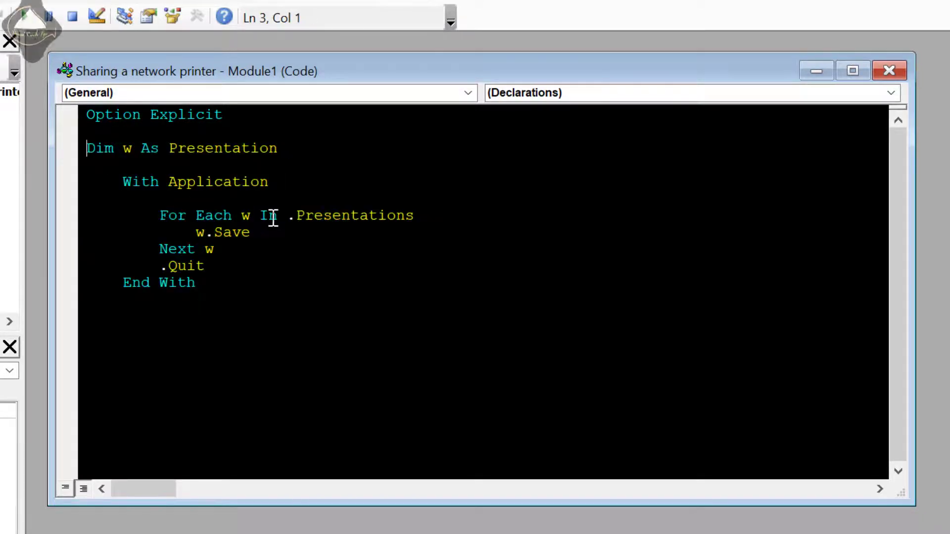
{"action": "key", "text": "Return"}
{"action": "key", "text": "Return"}
{"action": "left_click", "coordinate": [87, 131]}
{"action": "key", "text": "Return"}
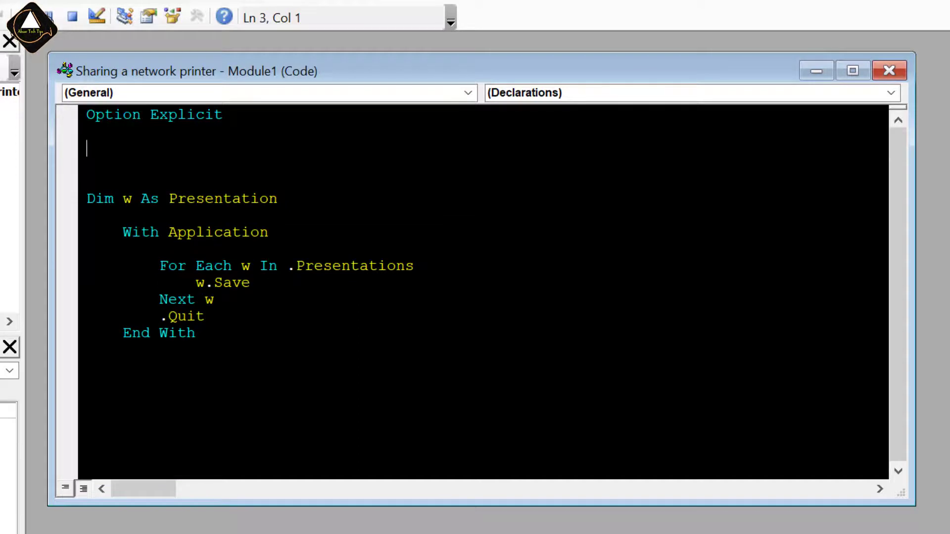
{"action": "type", "text": "sub "}
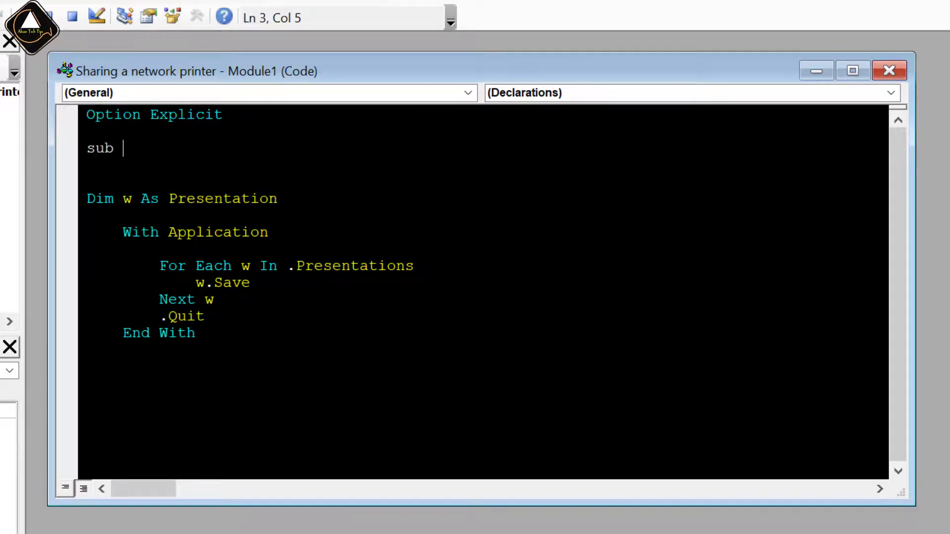
{"action": "type", "text": "Q"}
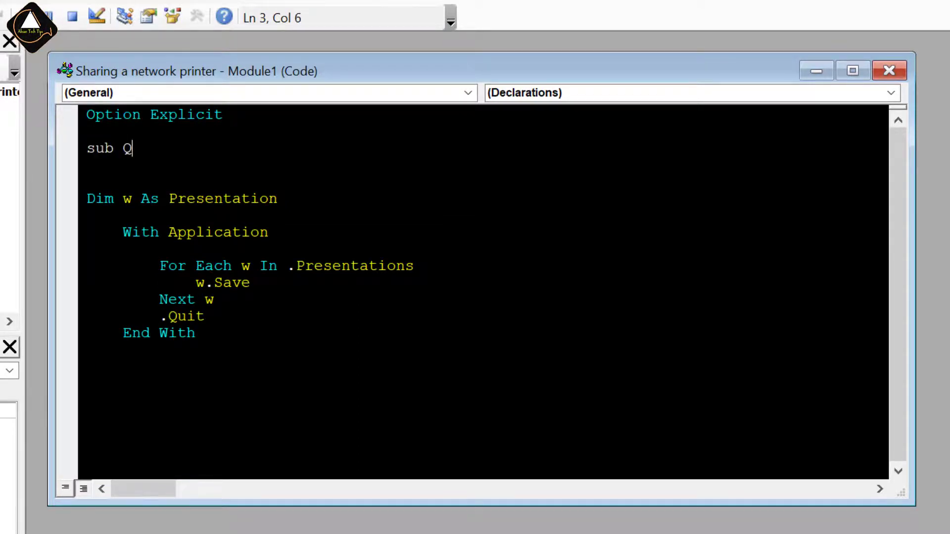
{"action": "type", "text": "uitPP"}
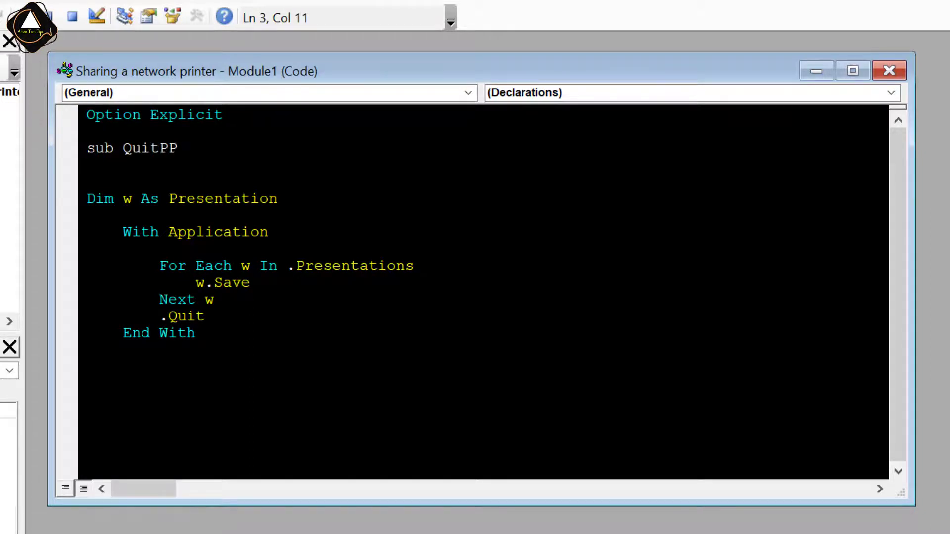
{"action": "type", "text": "T()"}
{"action": "key", "text": "Return"}
{"action": "key", "text": "Return"}
{"action": "key", "text": "Return"}
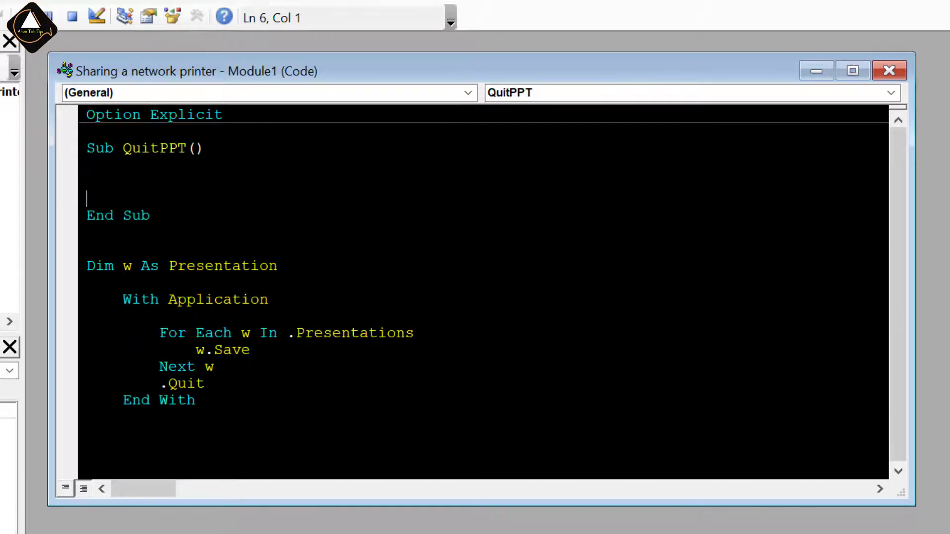
Step: Move the Dim through End With code inside the QuitPPT macro
{"action": "mouse_move", "coordinate": [87, 266]}
{"action": "left_mouse_down"}
{"action": "mouse_move", "coordinate": [208, 381]}
{"action": "mouse_move", "coordinate": [207, 396]}
{"action": "left_mouse_up"}
{"action": "key", "text": "ctrl+x"}
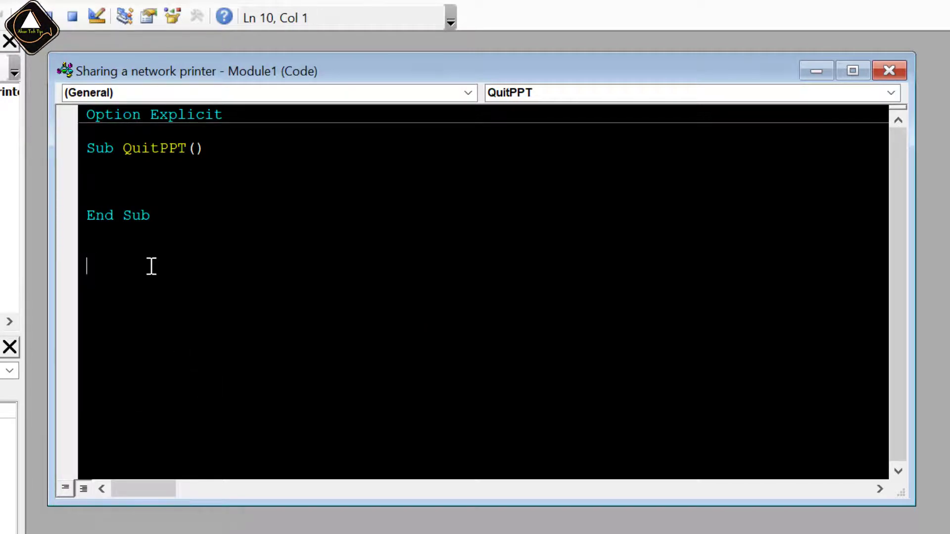
{"action": "left_click", "coordinate": [126, 180]}
{"action": "key", "text": "ctrl+v"}
{"action": "left_click", "coordinate": [170, 350]}
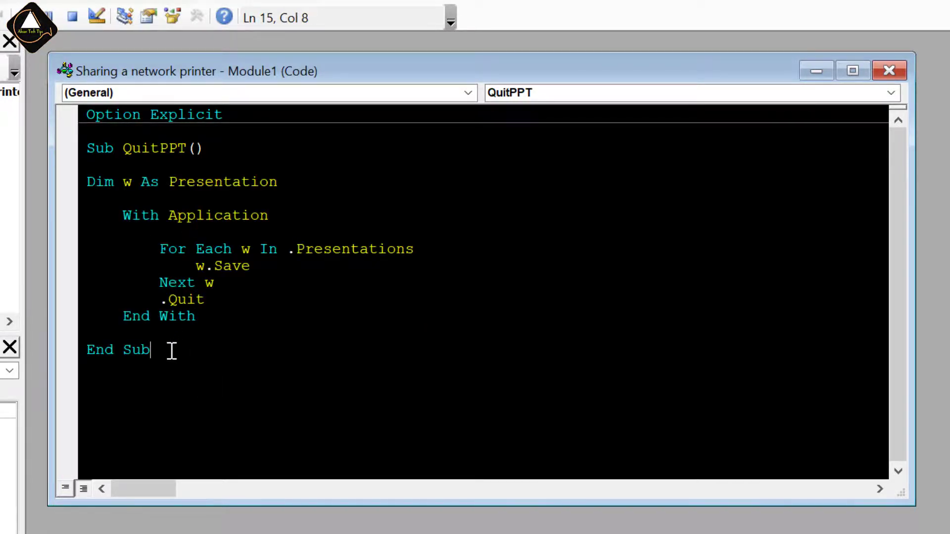
{"action": "left_click", "coordinate": [274, 170]}
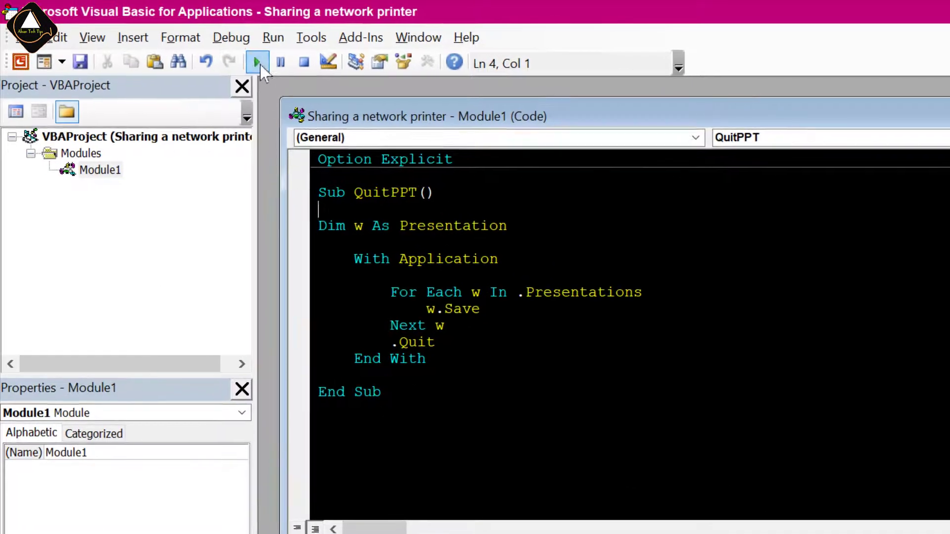
Step: Run the QuitPPT macro with Run Sub to save all presentations and quit
{"action": "left_click", "coordinate": [258, 63]}
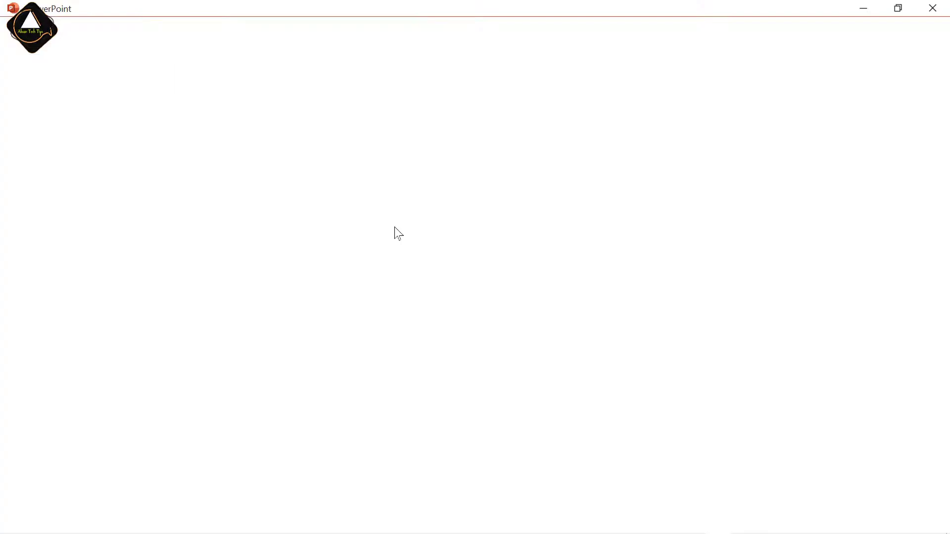